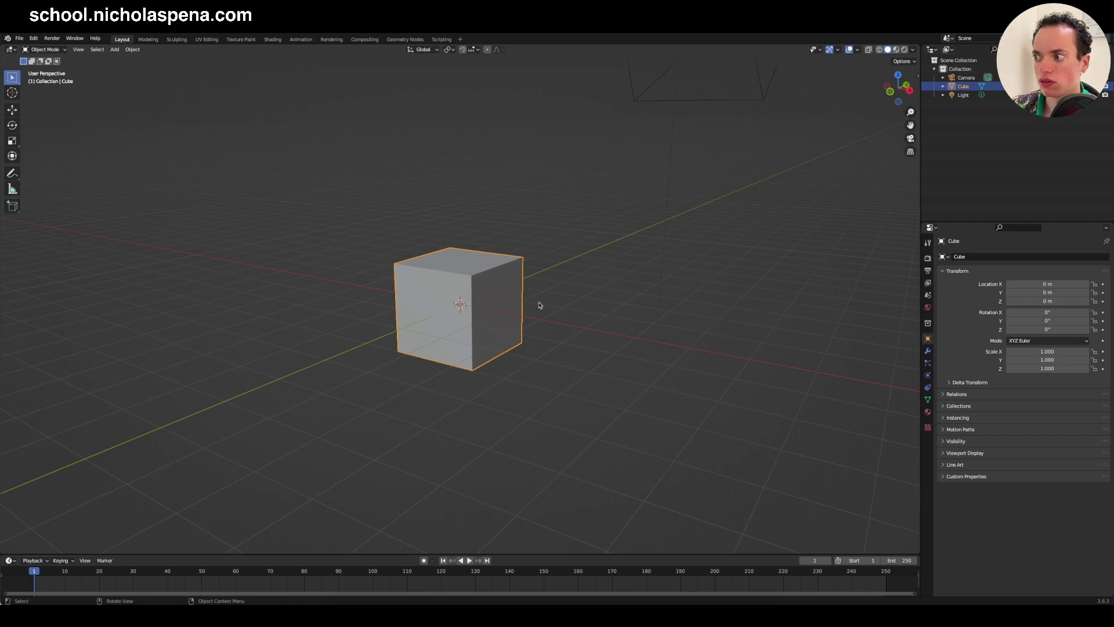
Switch to the Texture Paint workspace and put the cube into Edit Mode.
middle_click_drag(488, 230, 488, 230)
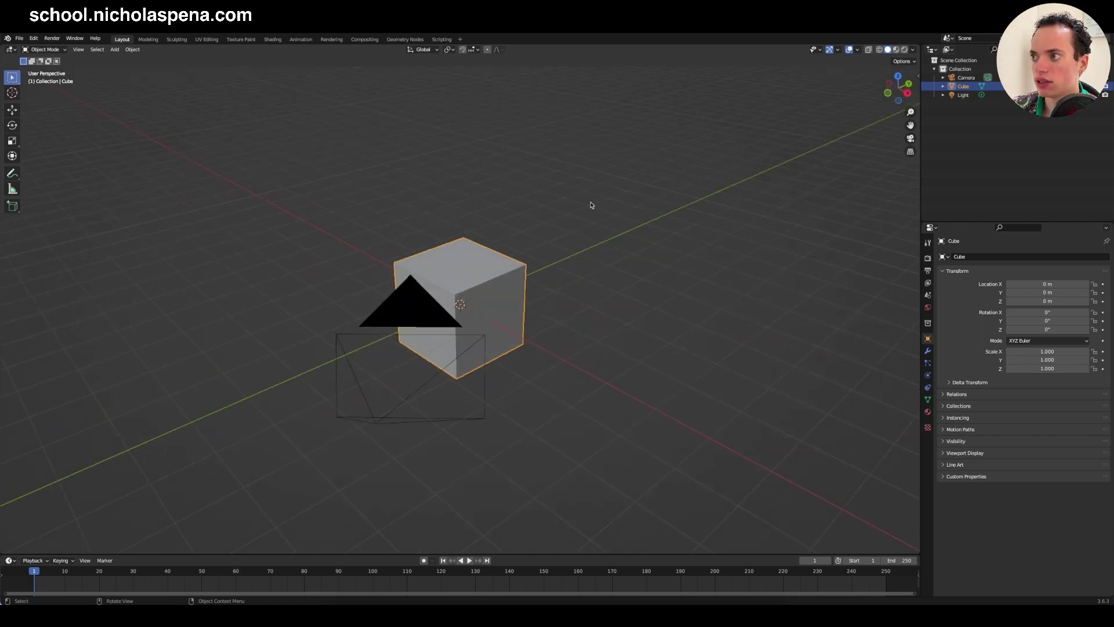
middle_click_drag(590, 205, 590, 205)
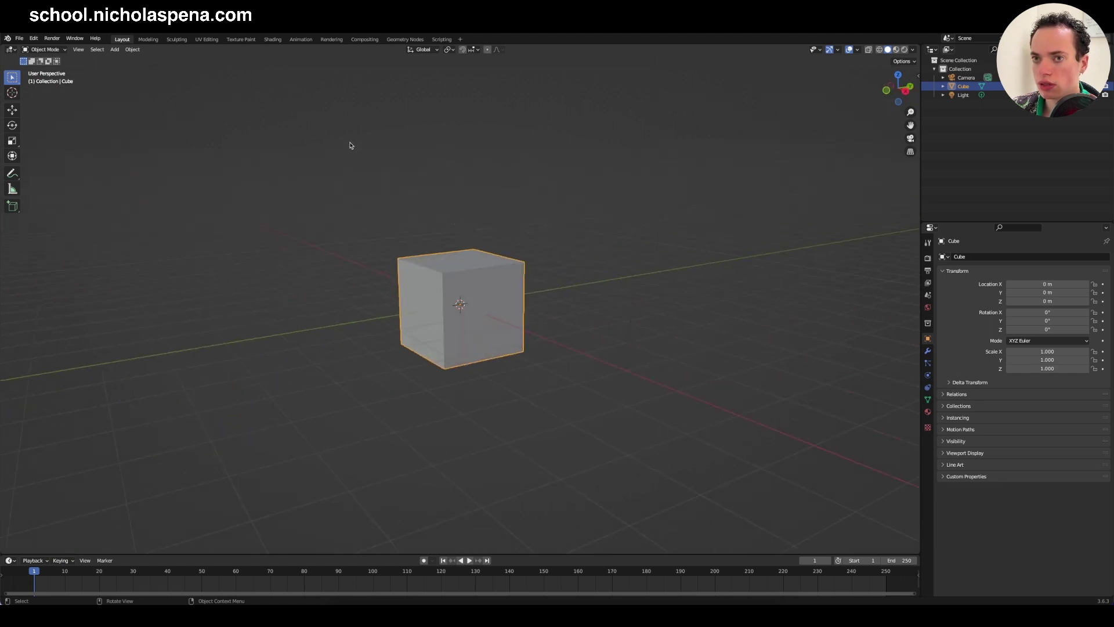
left_click(241, 39)
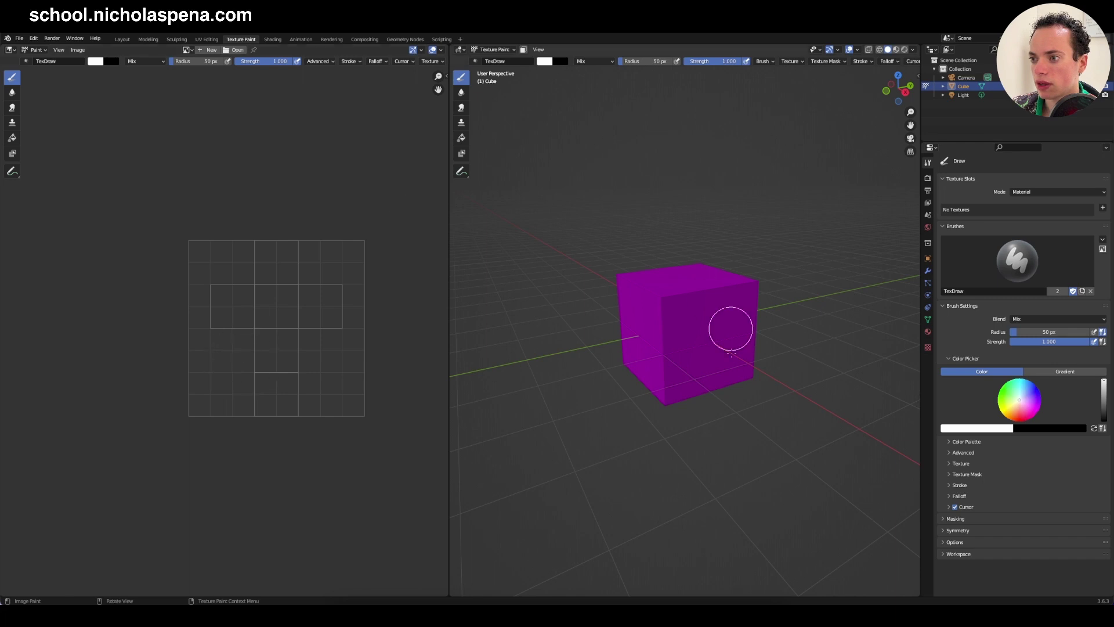
middle_click_drag(679, 330, 729, 289)
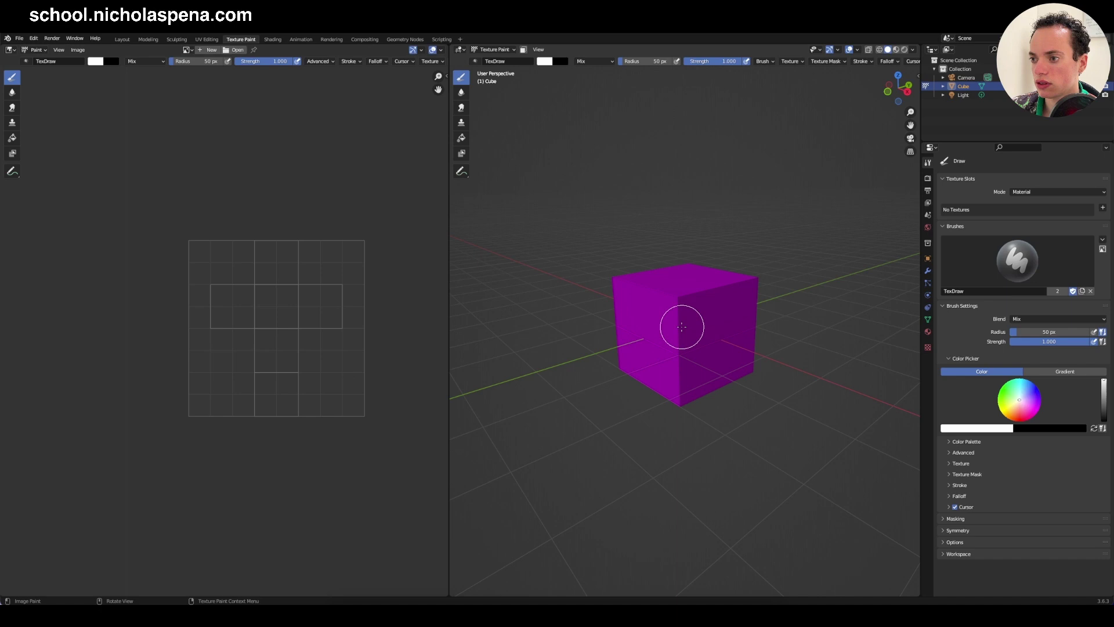
key("Tab")
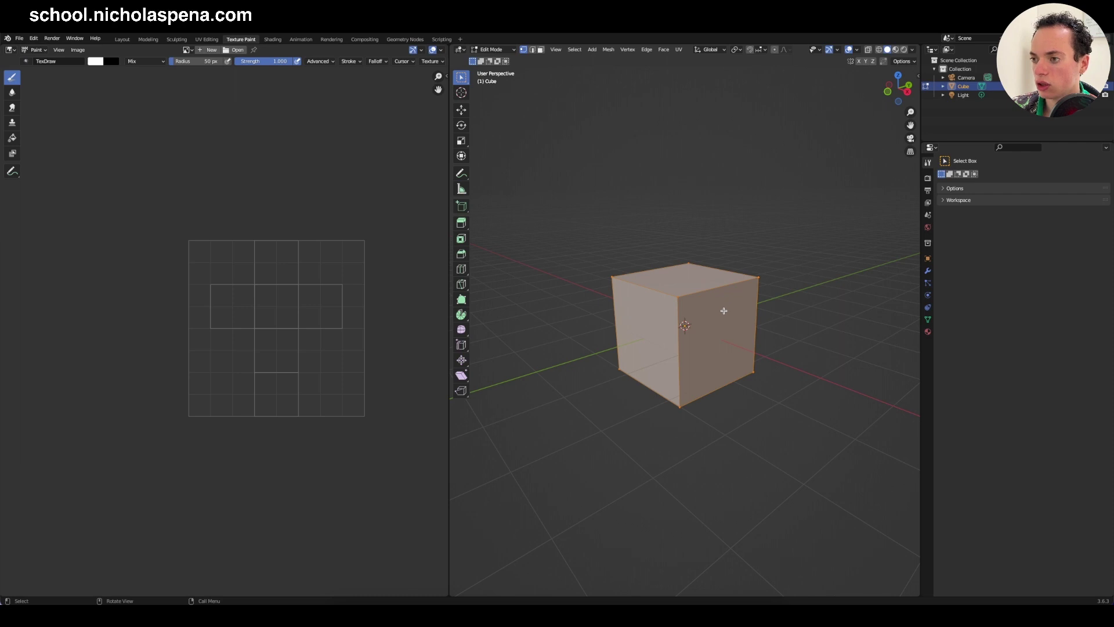
Unwrap the cube with Smart UV Project, then return to Texture Paint mode.
key("u")
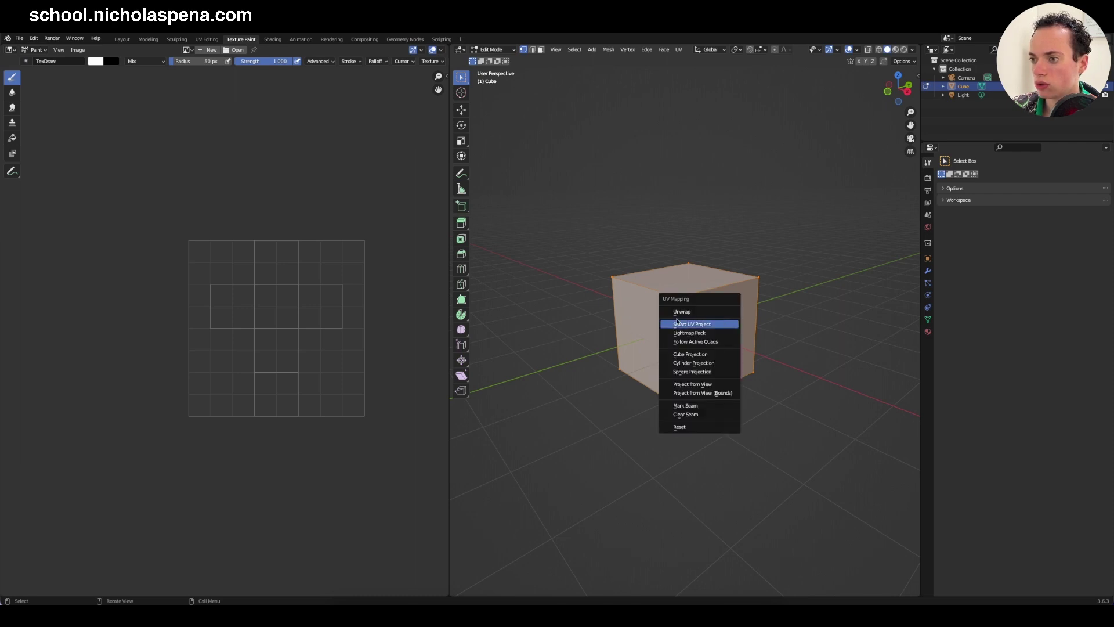
left_click(698, 326)
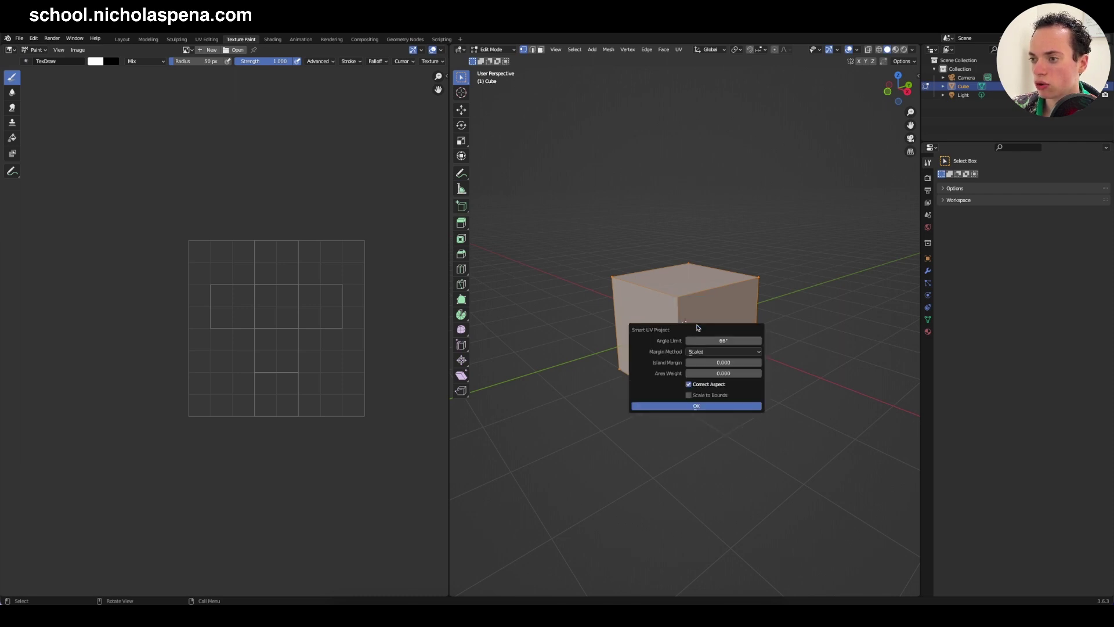
left_click(721, 405)
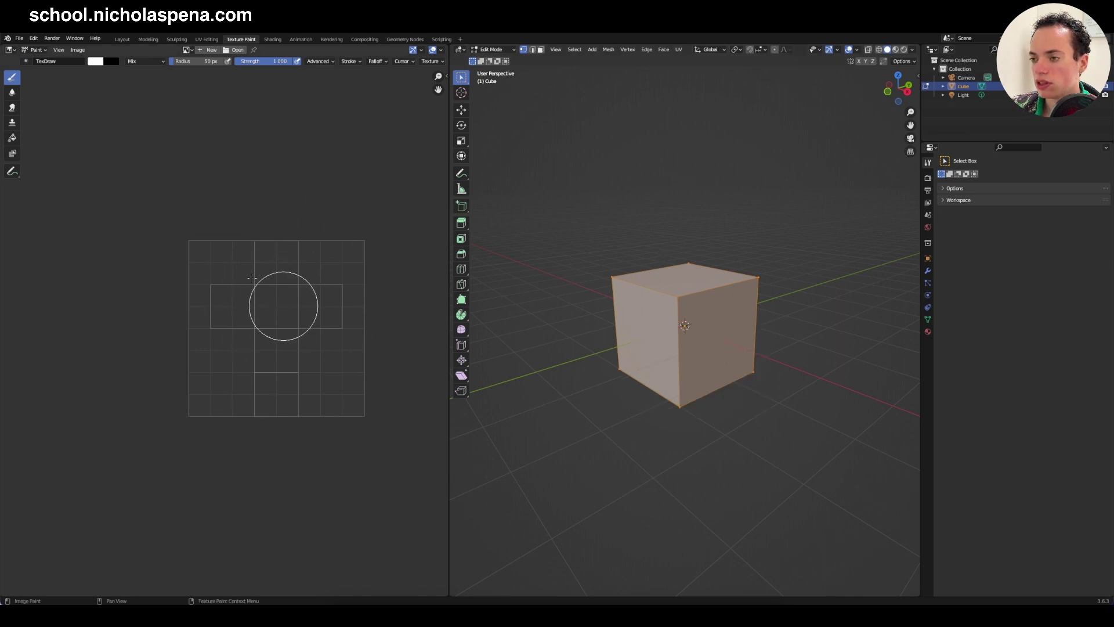
middle_click_drag(689, 340, 690, 344)
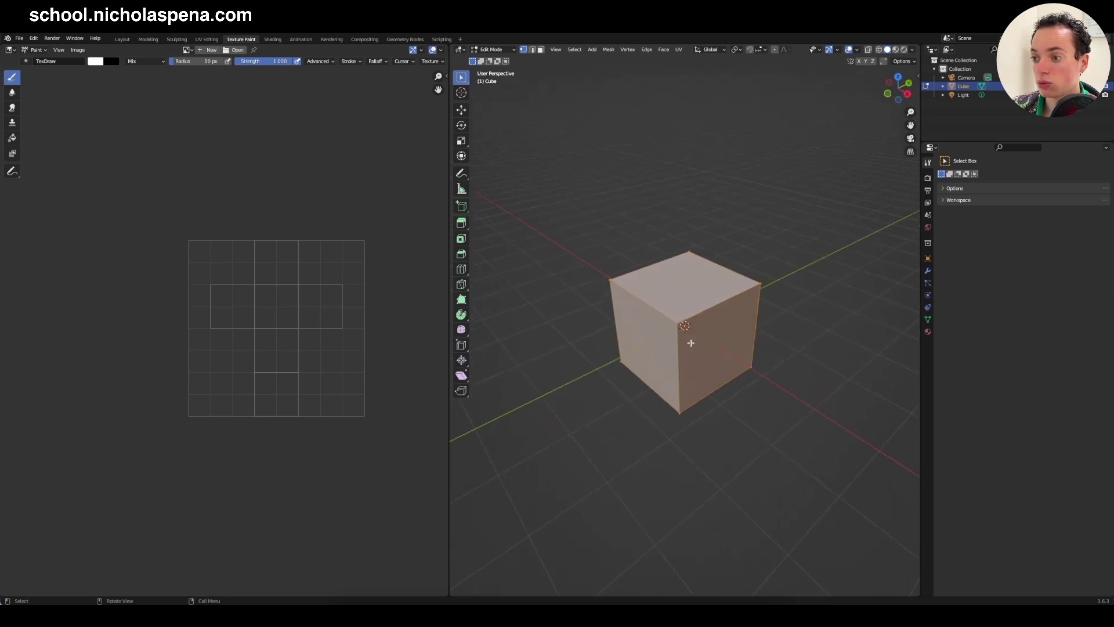
key("Tab")
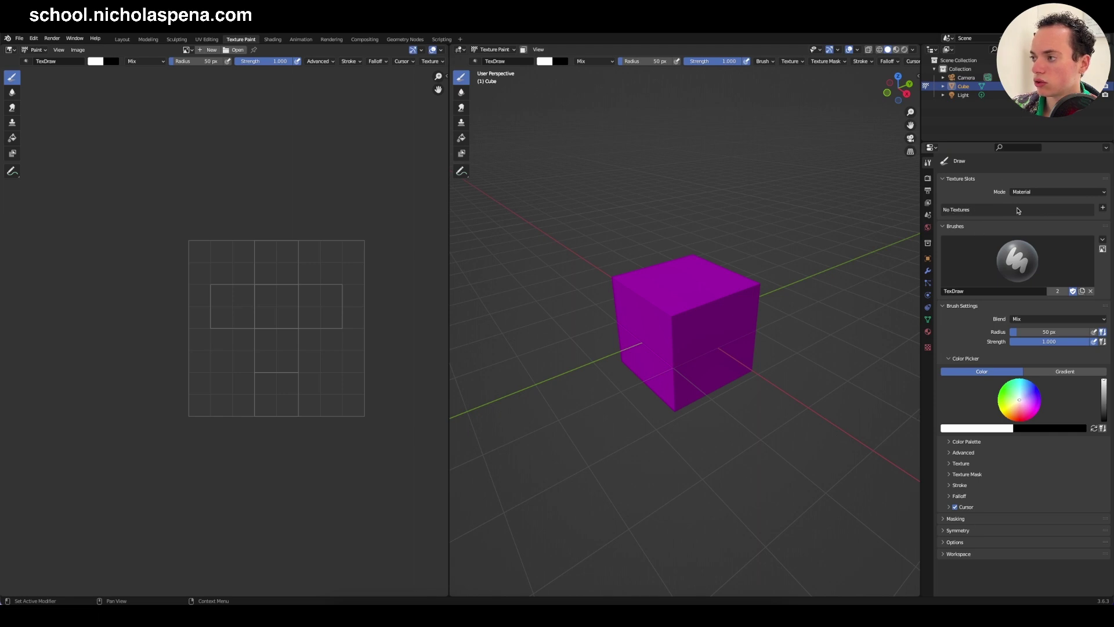
Add a Base Color texture slot with a new image named 'texture paint image'.
left_click(1103, 210)
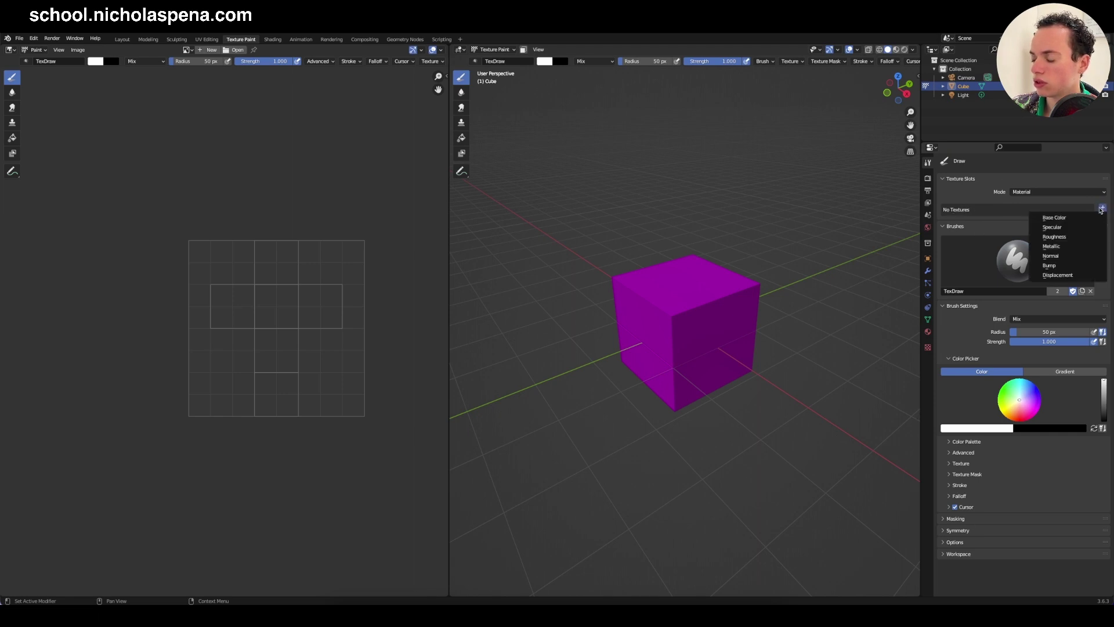
left_click(1070, 217)
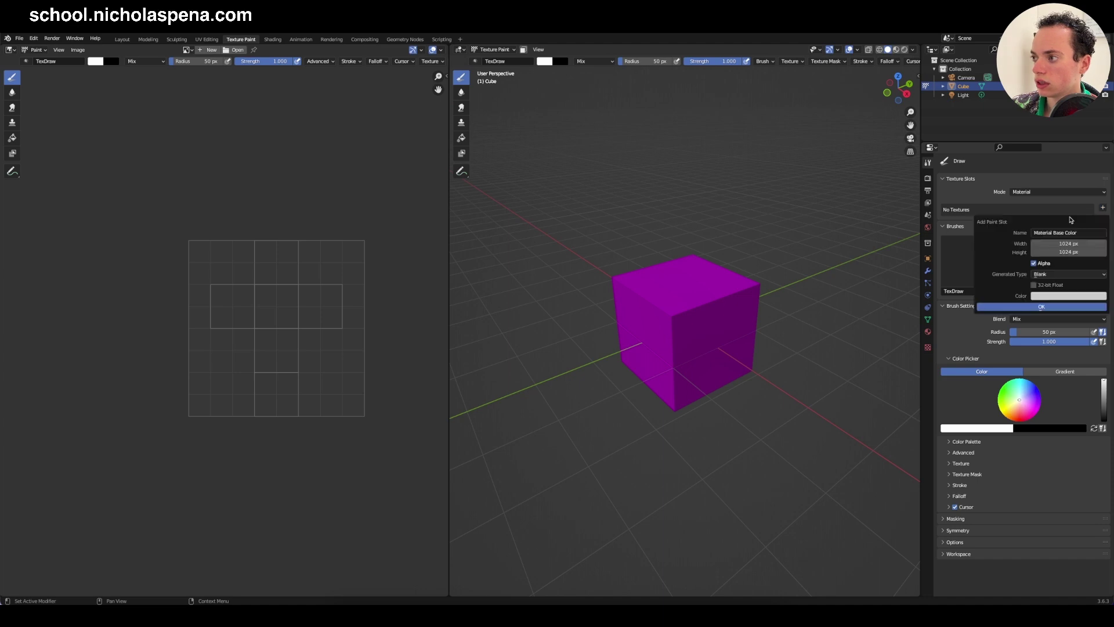
left_click(1056, 234)
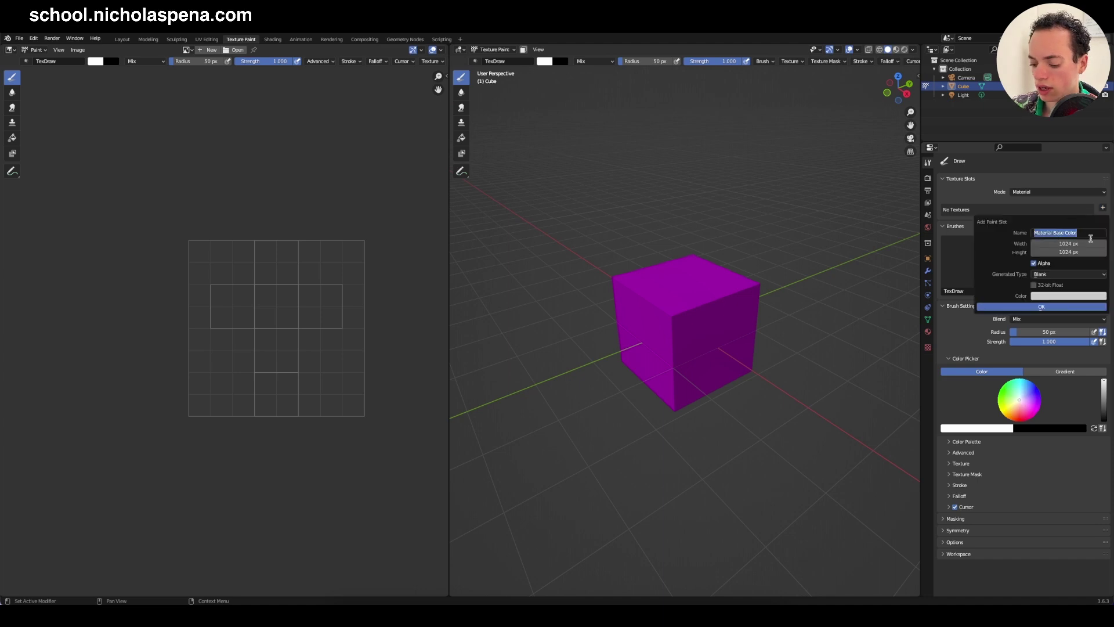
type("texture paint image")
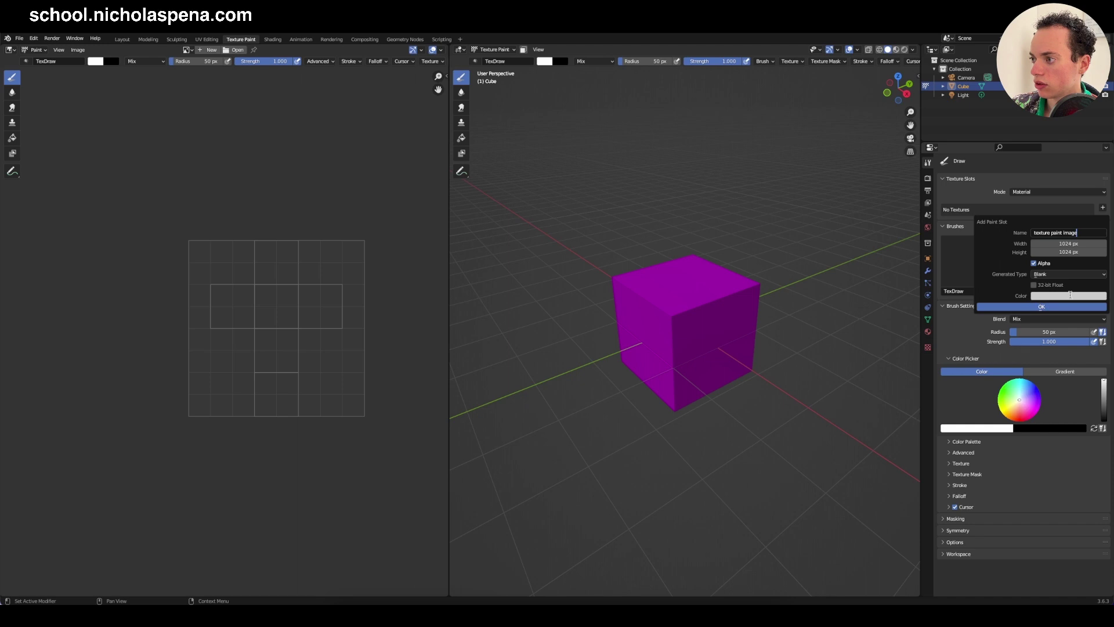
left_click(1048, 307)
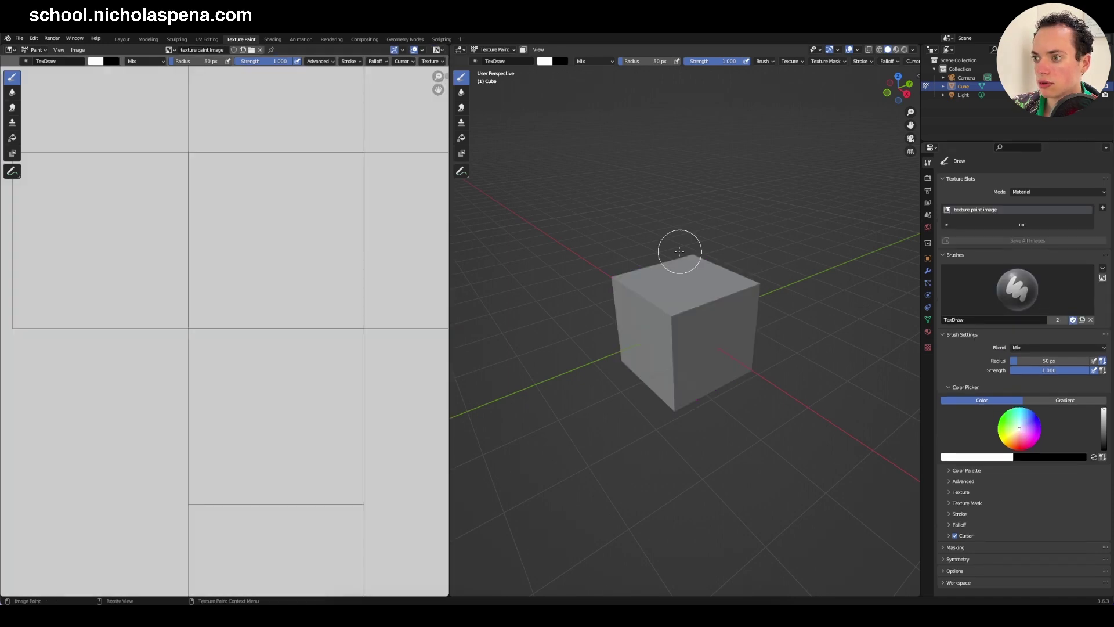
scroll(176, 230, "down", 2)
scroll(175, 228, "down", 2)
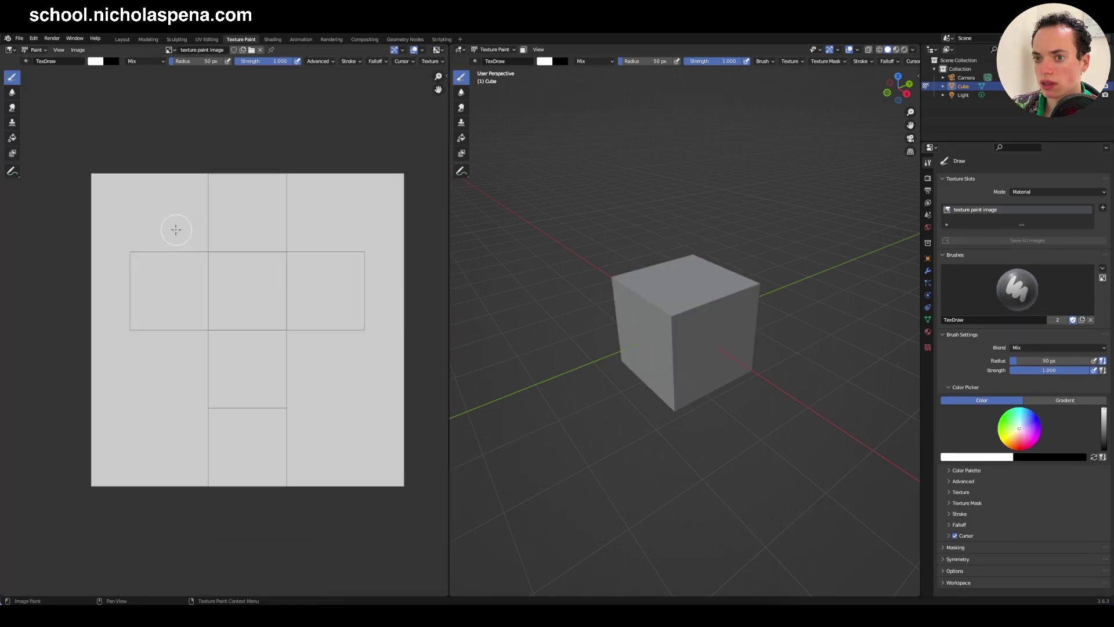
scroll(177, 229, "up", 1)
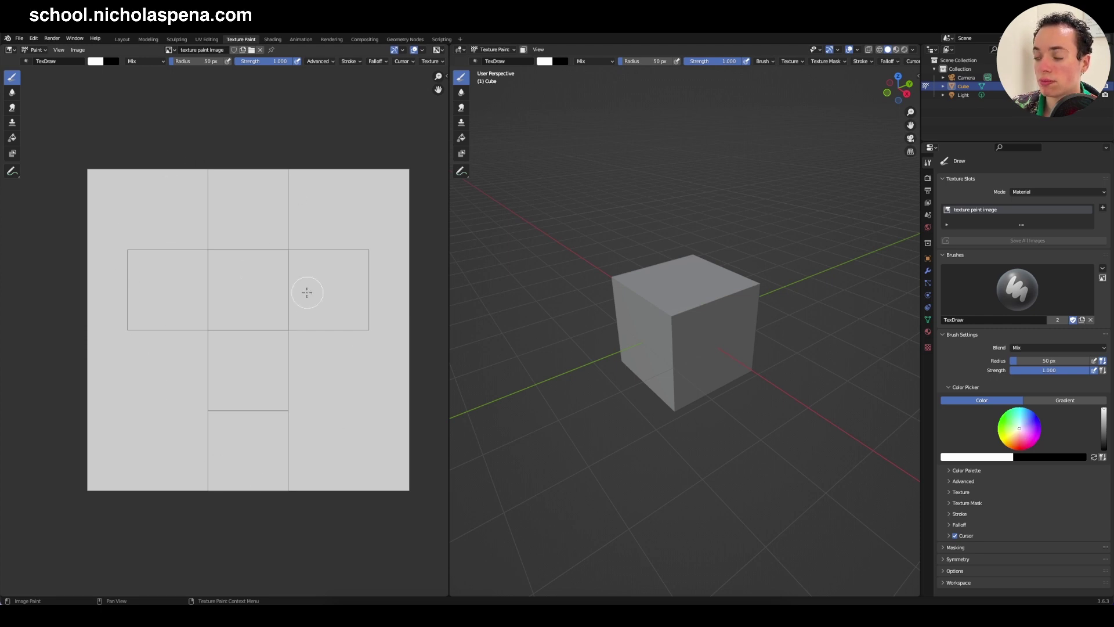
Visit the Shading workspace, then set Texture Paint viewport shading to Material Preview.
left_click(272, 38)
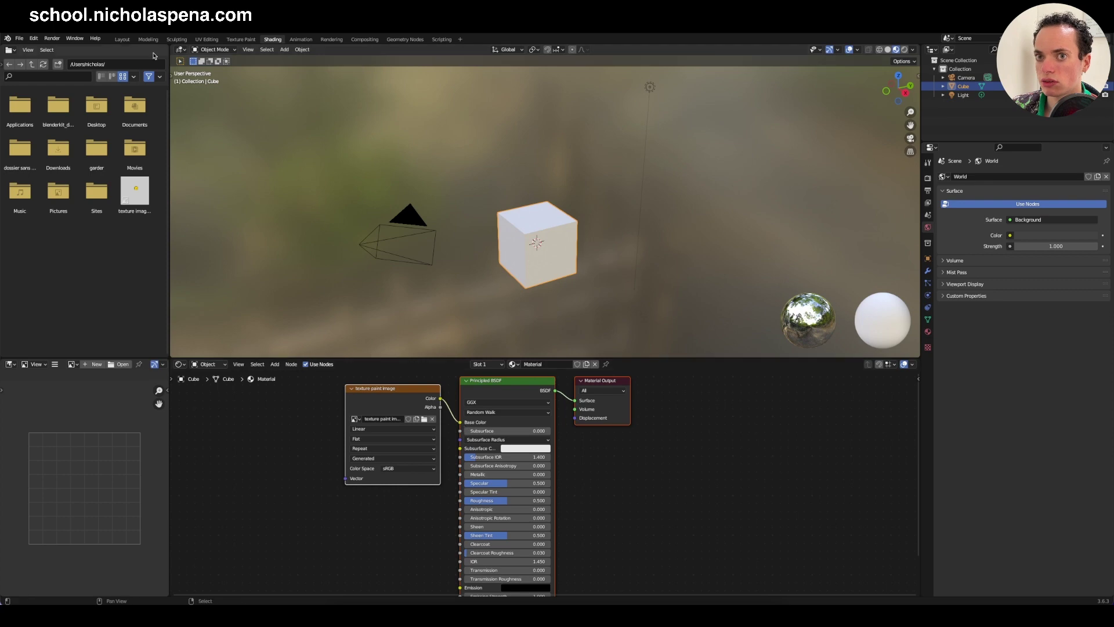
left_click(241, 39)
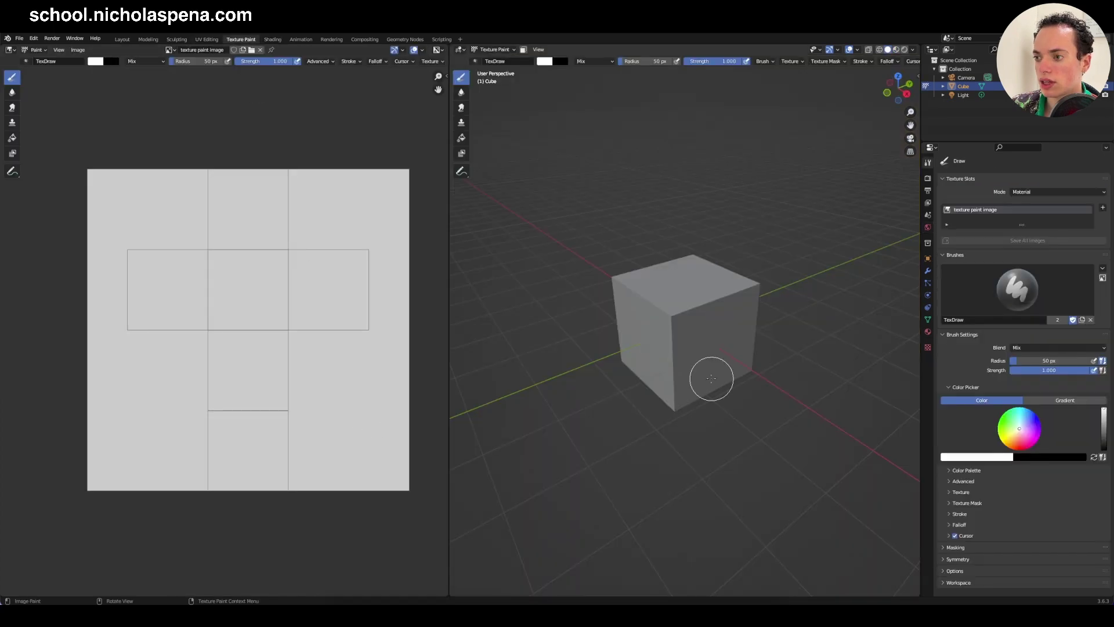
left_click(897, 50)
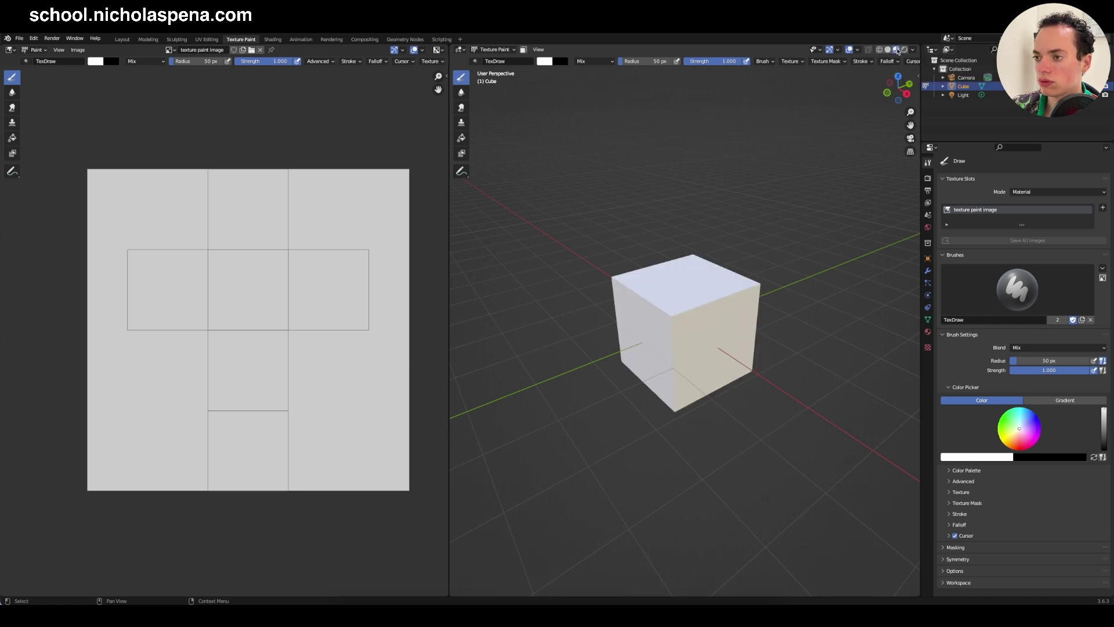
middle_click_drag(714, 344, 712, 345)
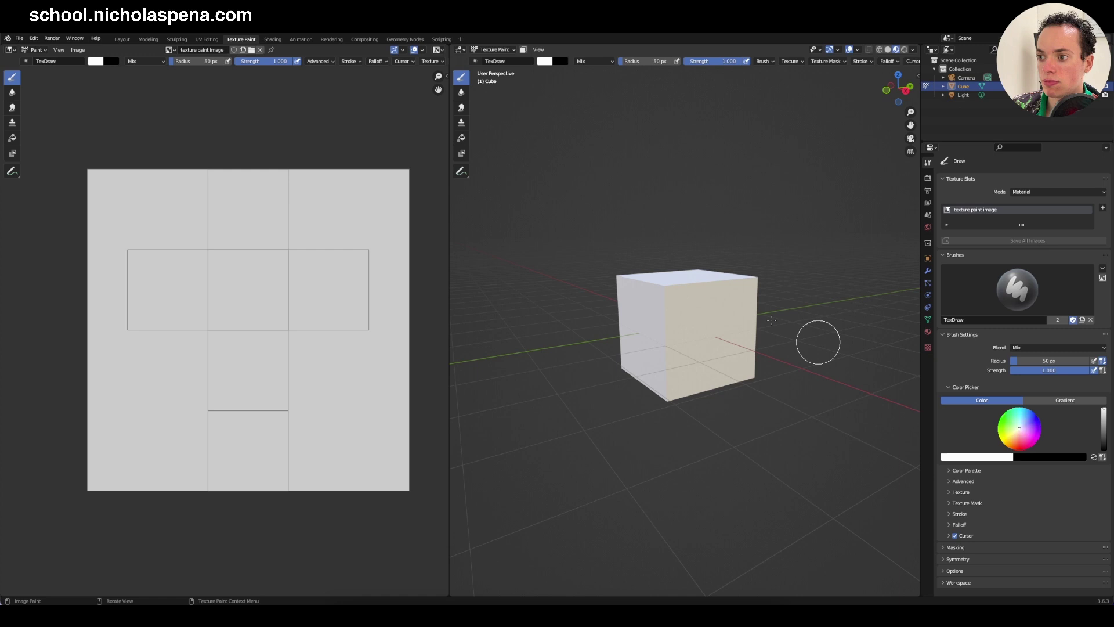
mouse_move(818, 341)
middle_mouse_down()
mouse_move(758, 316)
mouse_move(788, 334)
middle_mouse_up()
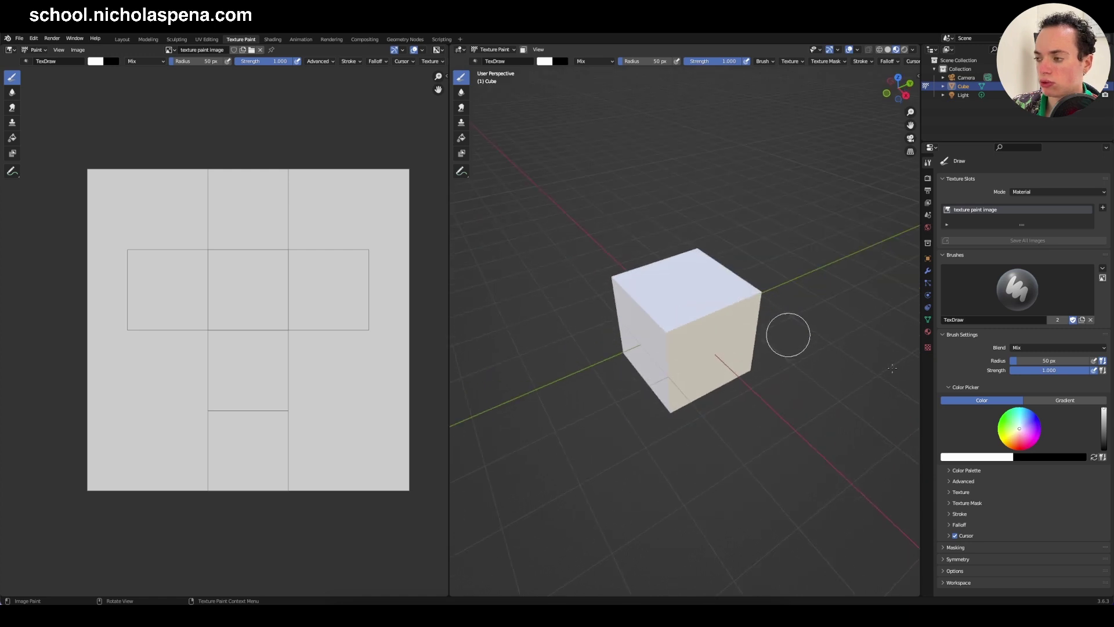
Create a new brush texture loaded from the smiley face.png image.
left_click(928, 349)
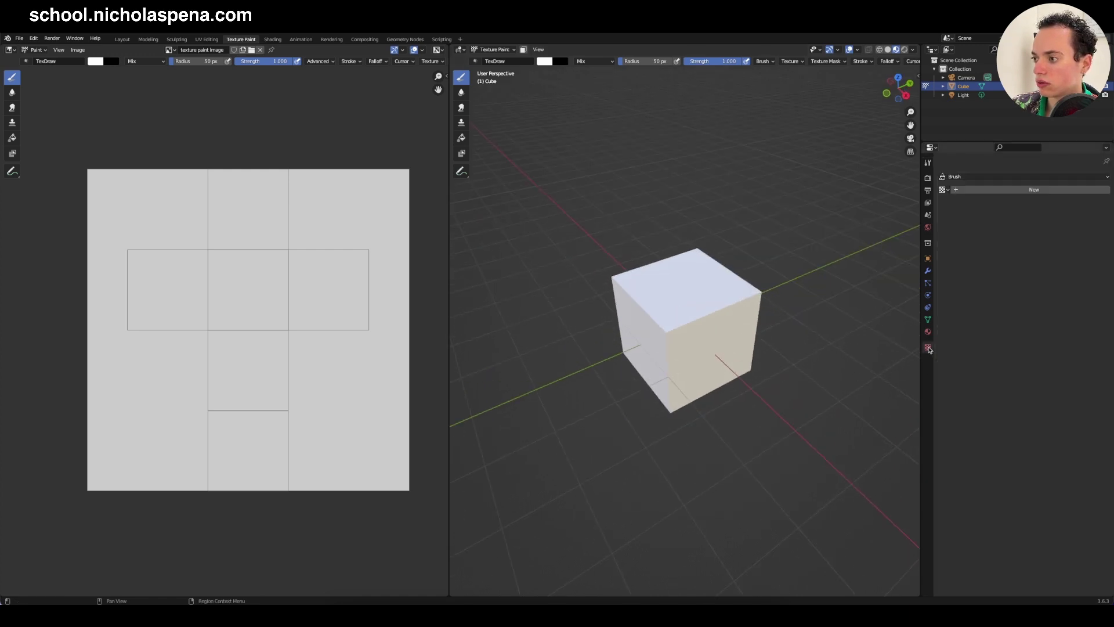
left_click(1012, 194)
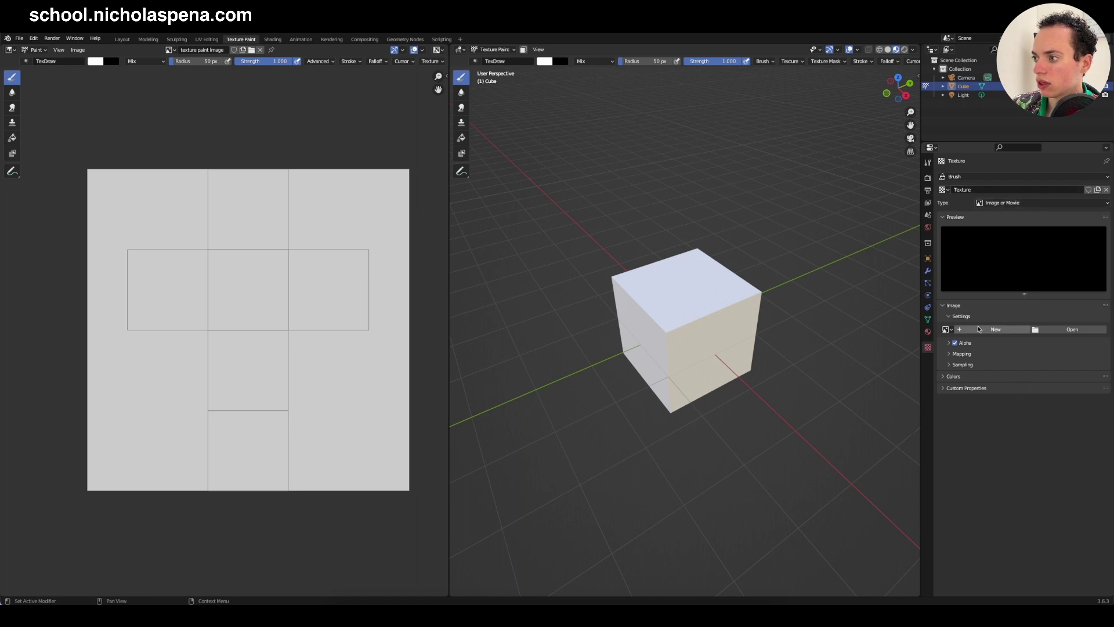
left_click(1072, 330)
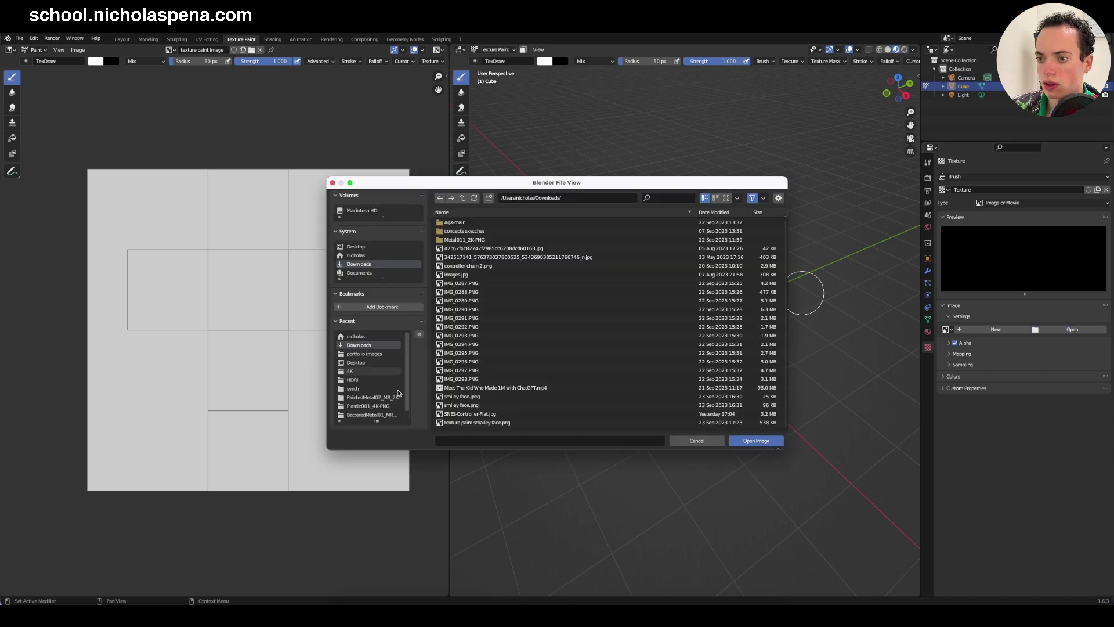
left_click(461, 405)
left_click(756, 440)
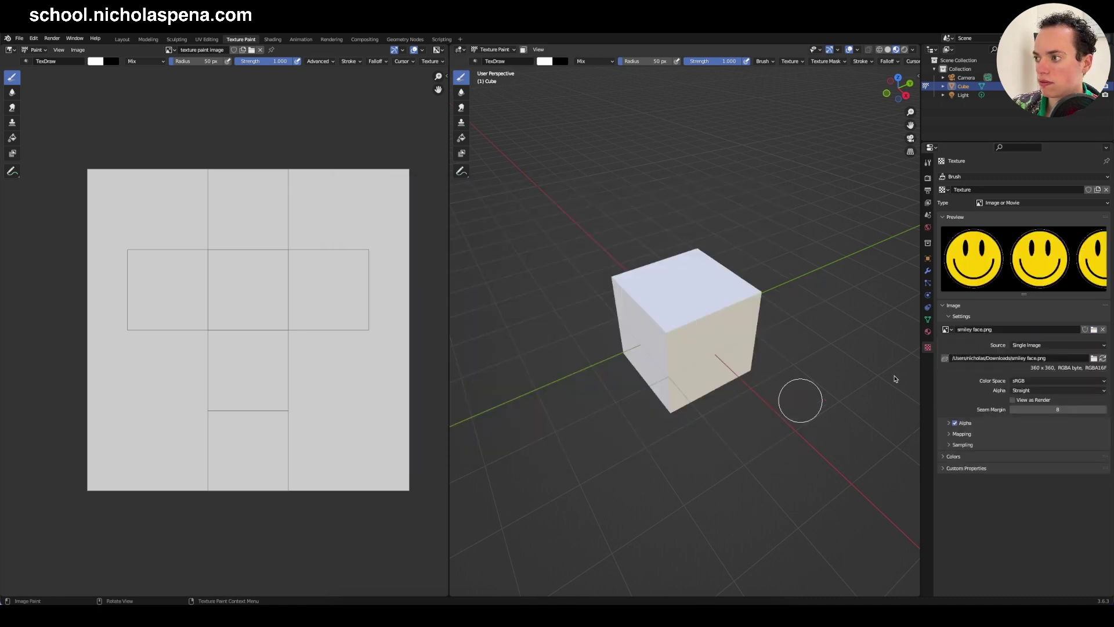
middle_click_drag(729, 316, 727, 313)
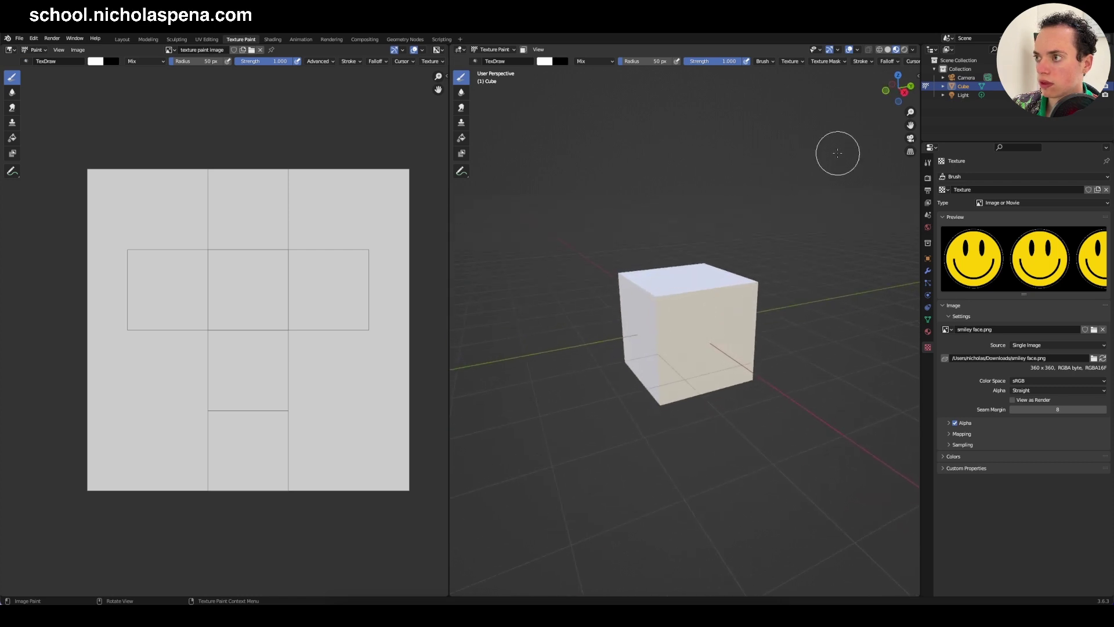
left_click_drag(898, 89, 904, 93)
Switch to Right Orthographic view and set the brush Texture Mapping to Stencil.
left_click(904, 93)
scroll(712, 260, "up", 3)
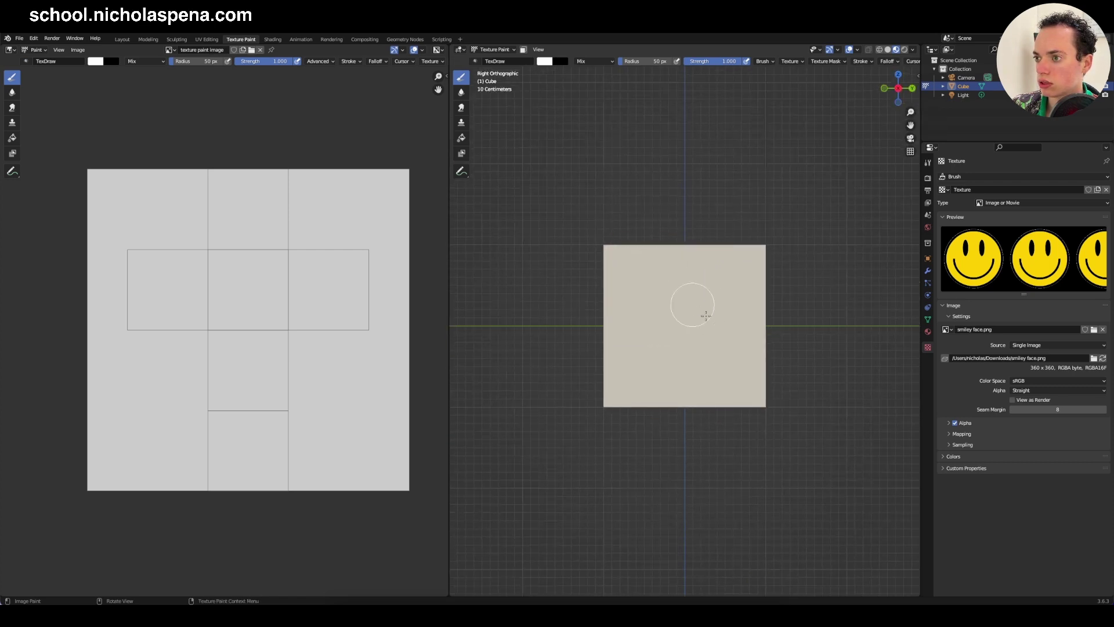
left_click(791, 61)
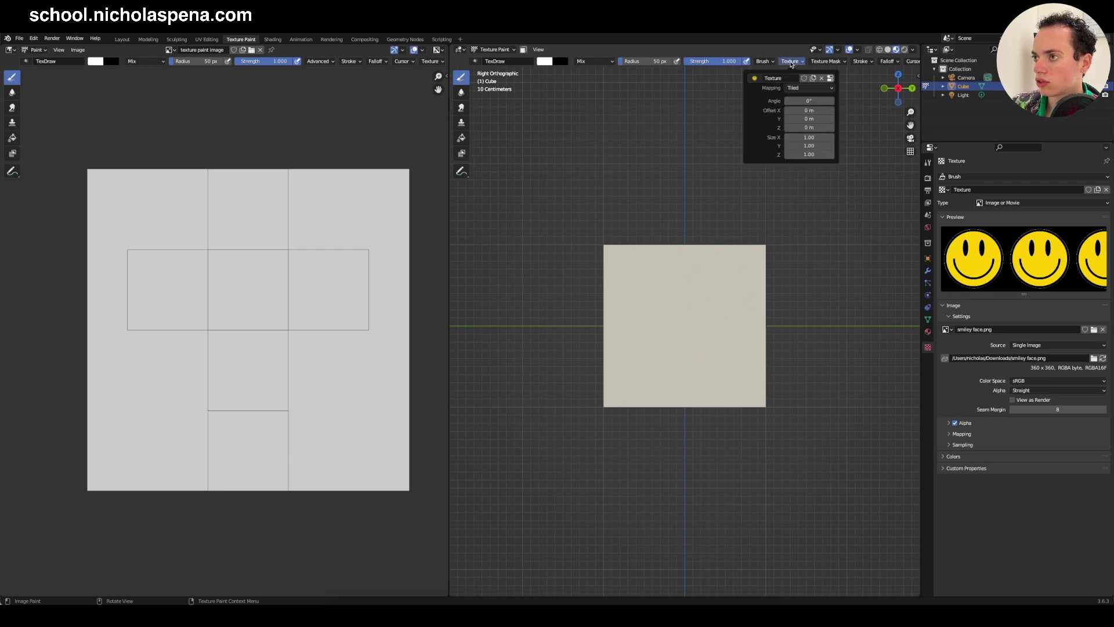
left_click(797, 88)
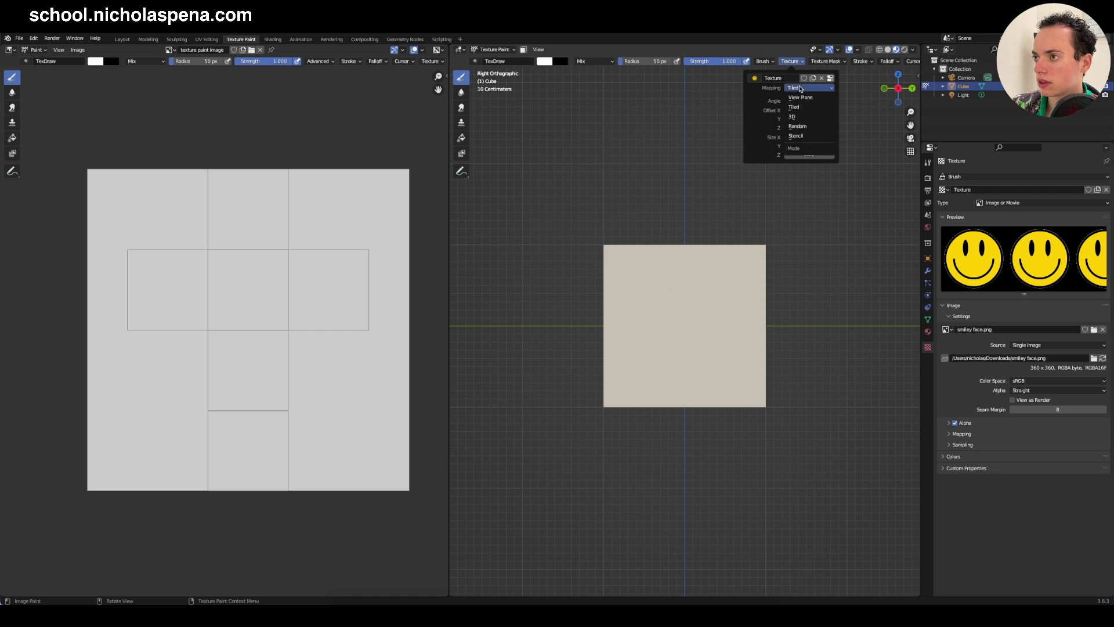
left_click(800, 137)
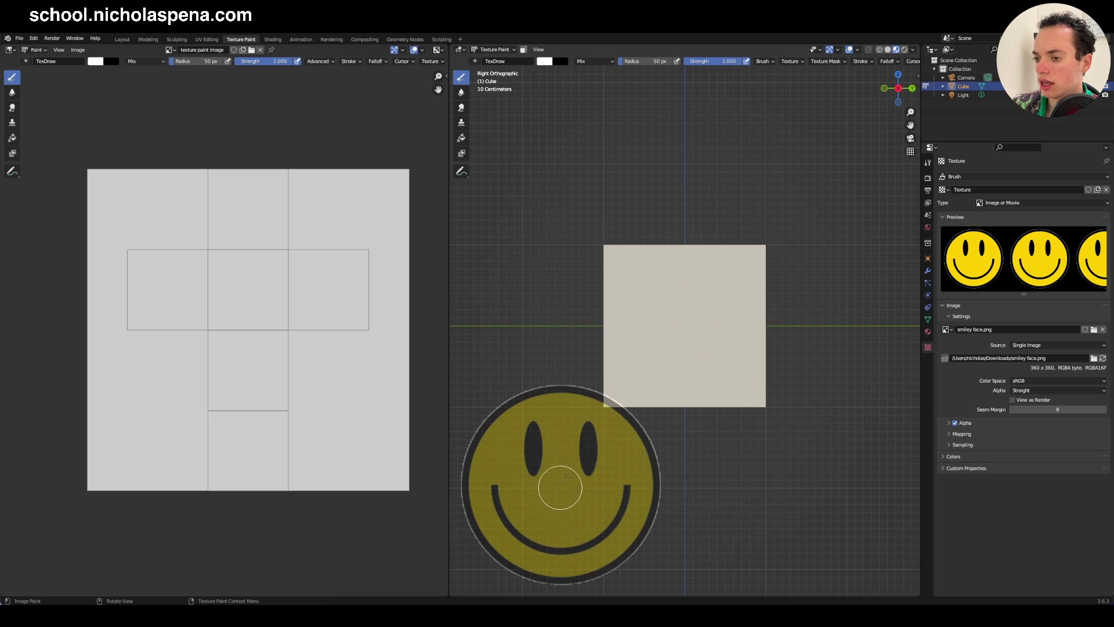
Move and shrink the smiley stencil onto the face's upper-right corner.
right_click_drag(557, 477, 692, 306)
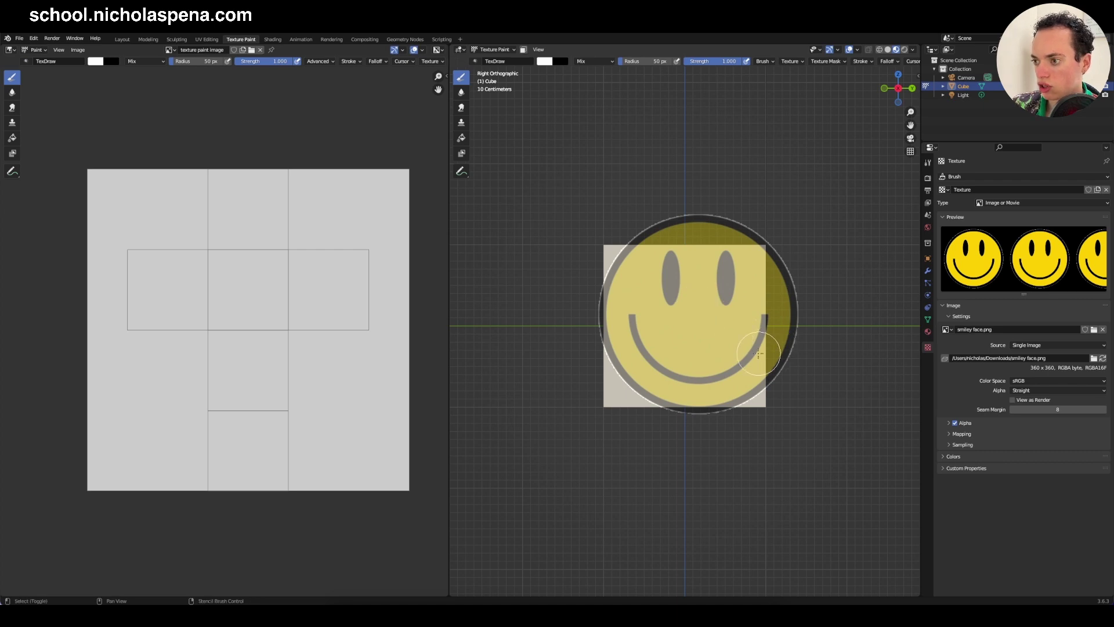
right_click_drag(759, 352, 755, 403, "shift")
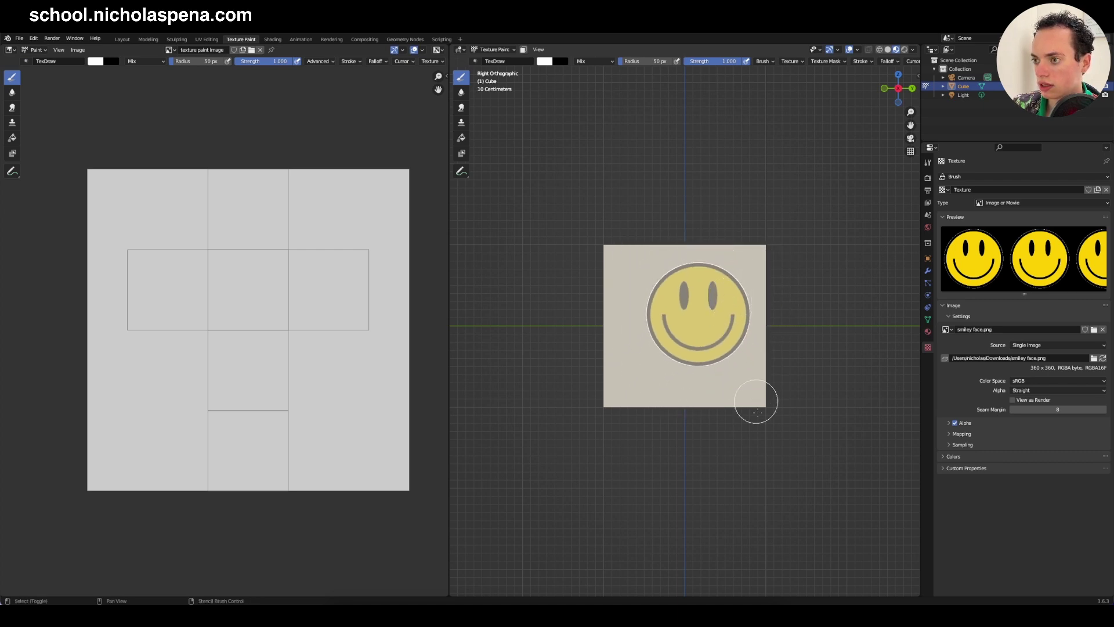
mouse_move(755, 402)
right_mouse_down("shift")
mouse_move(733, 380)
mouse_move(702, 391)
mouse_move(793, 380)
mouse_move(761, 325)
mouse_move(725, 398)
right_mouse_up("shift")
key("ctrl")
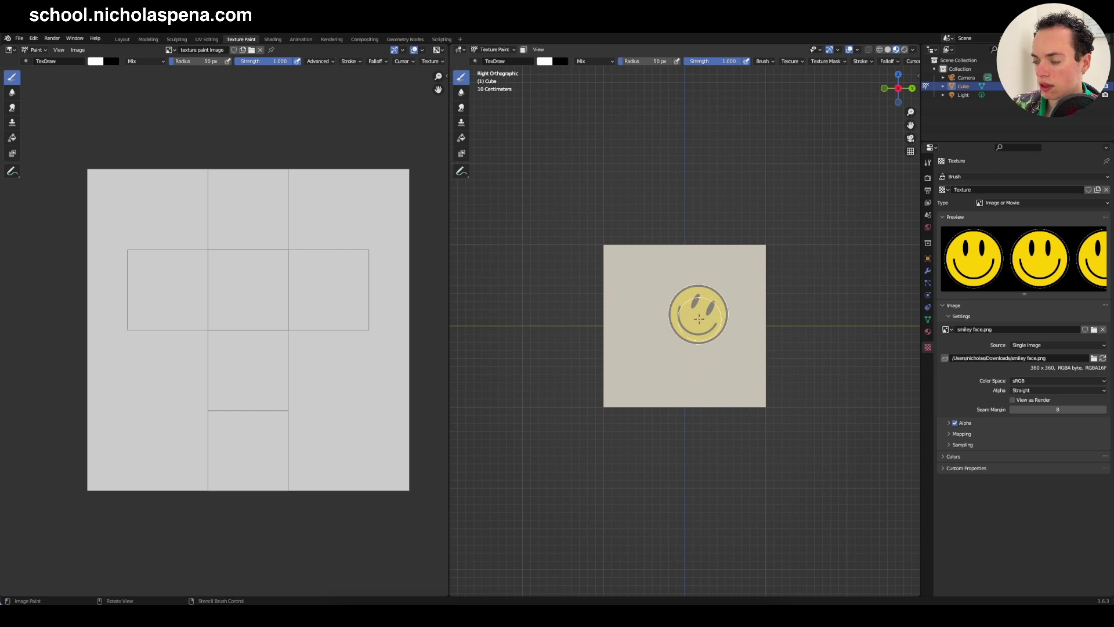
right_click_drag(699, 317, 731, 283)
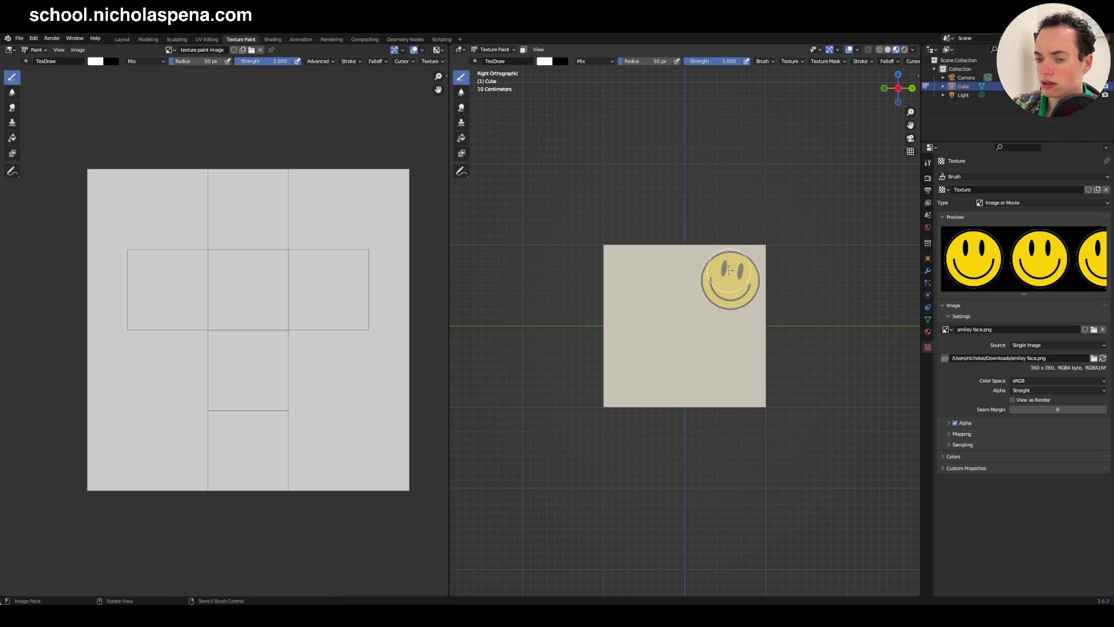
Set Texture Mask Mapping to Stencil and paint the smiley onto the face.
left_click(833, 63)
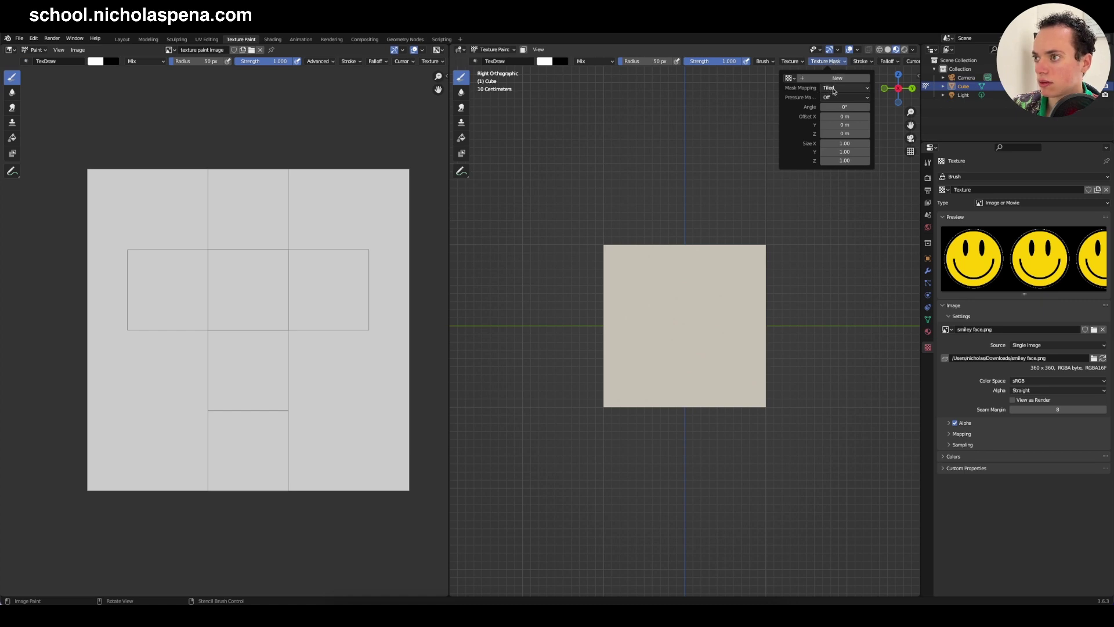
left_click(834, 89)
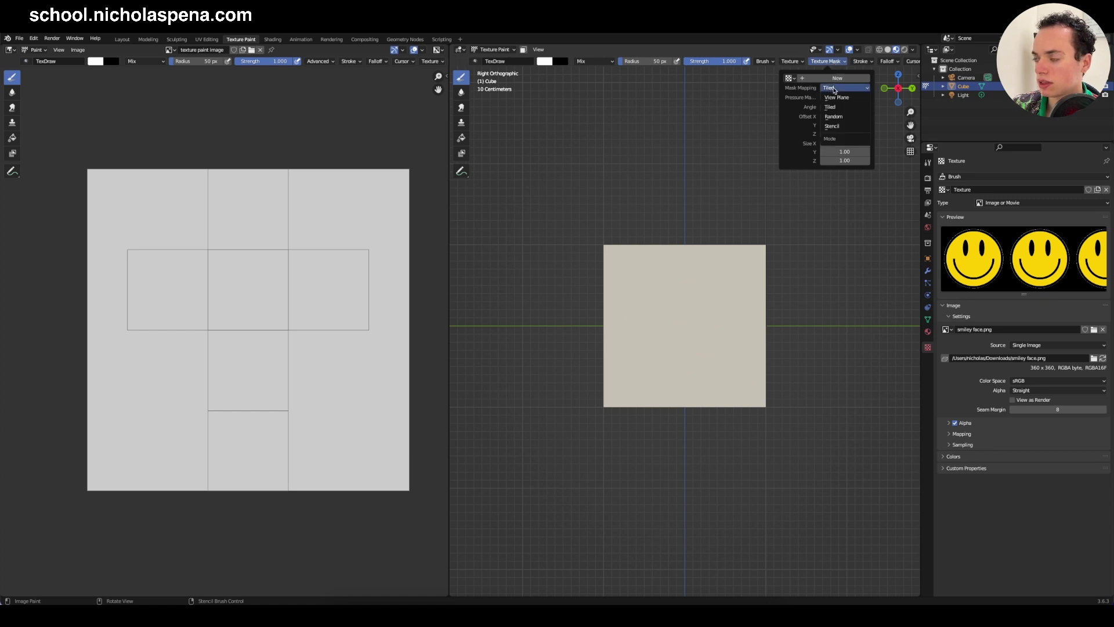
left_click(836, 128)
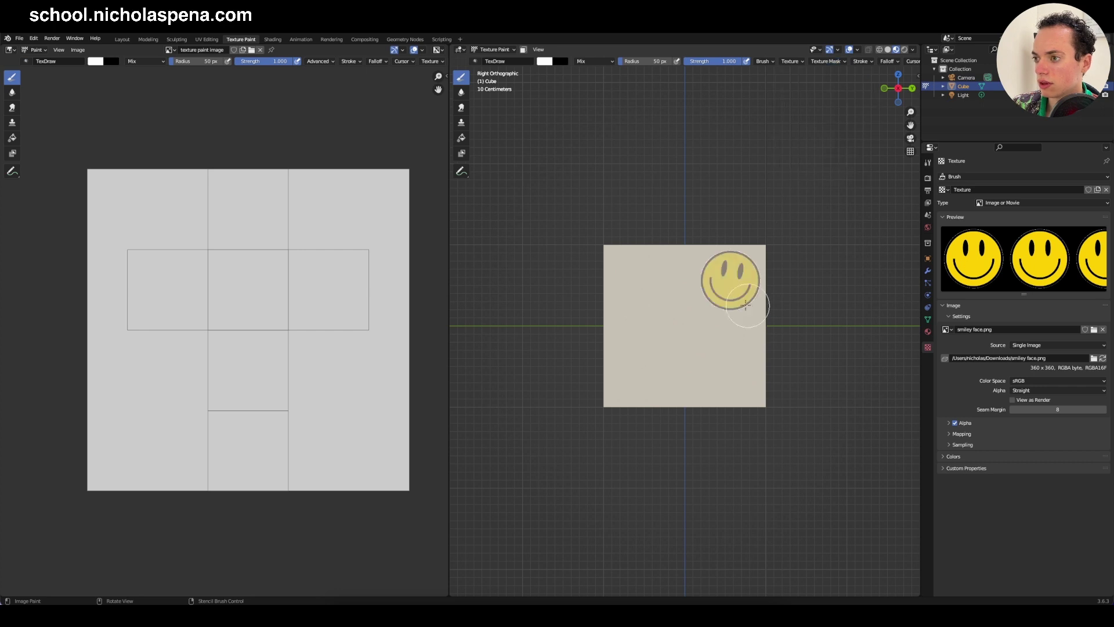
left_click_drag(746, 303, 716, 304)
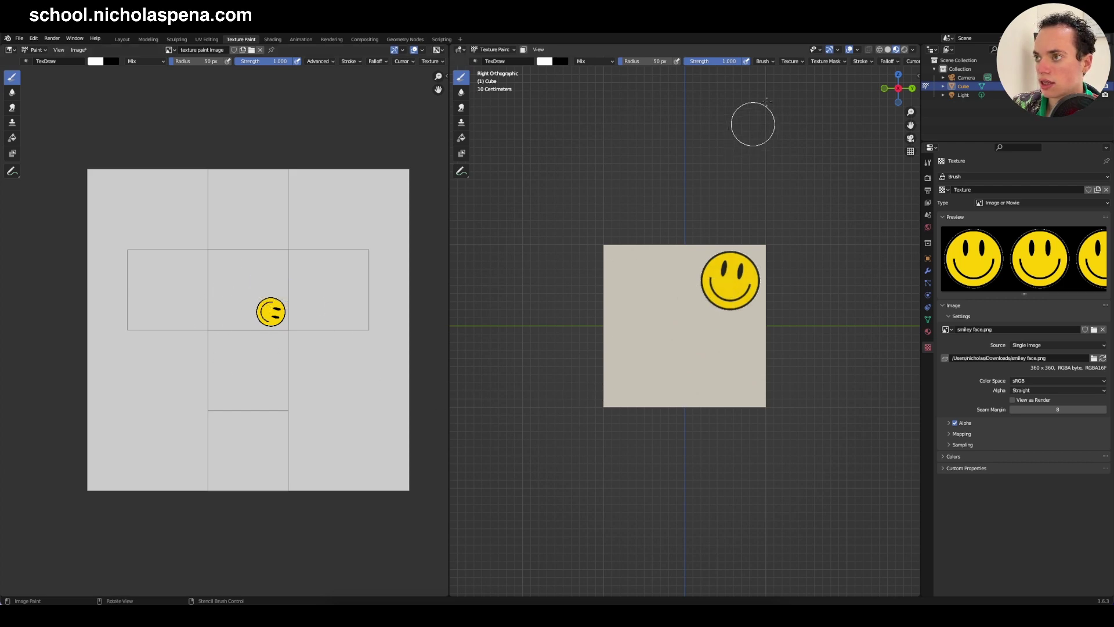
Set the brush Texture Mapping back to Tiled.
left_click(791, 62)
left_click(793, 89)
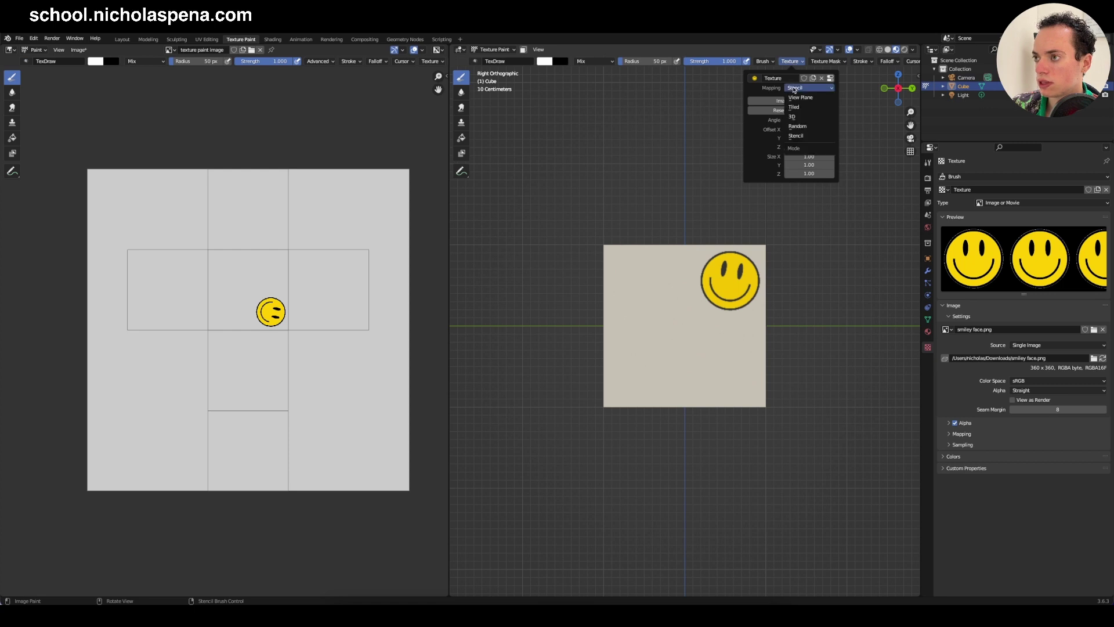
left_click(800, 107)
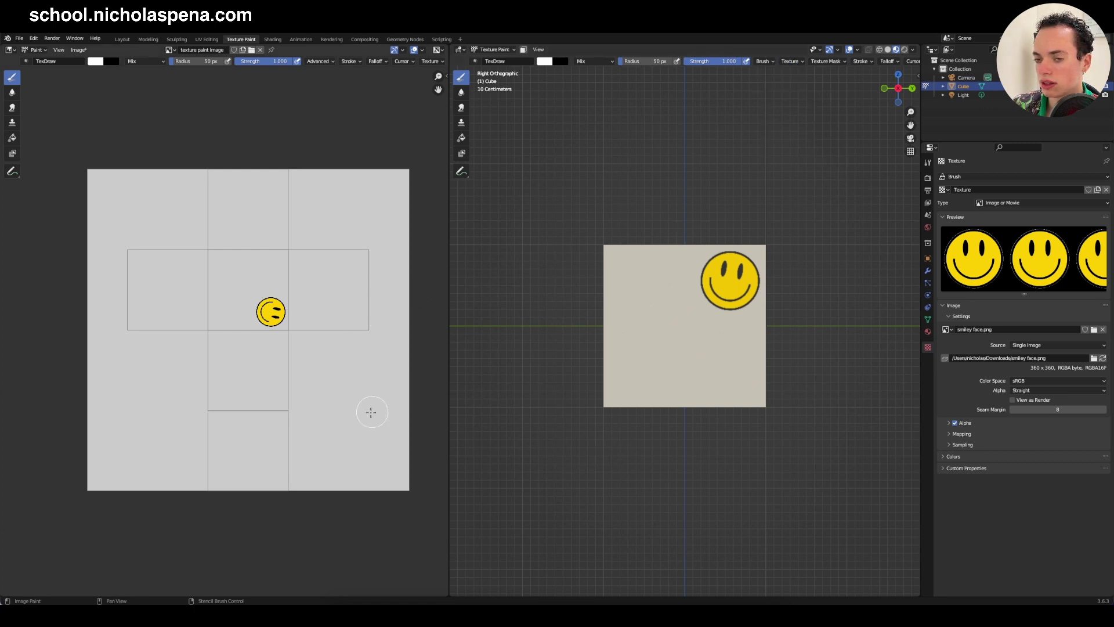
middle_click_drag(641, 328, 635, 333)
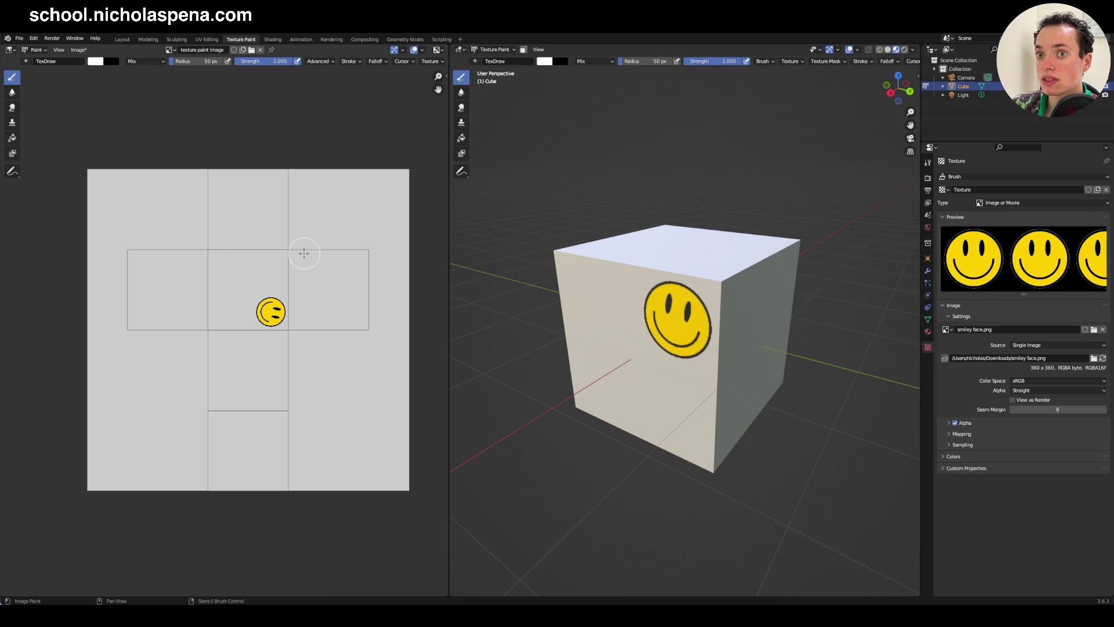
Save the painted image as 'texture paint image.png' using Image > Save As.
left_click(80, 51)
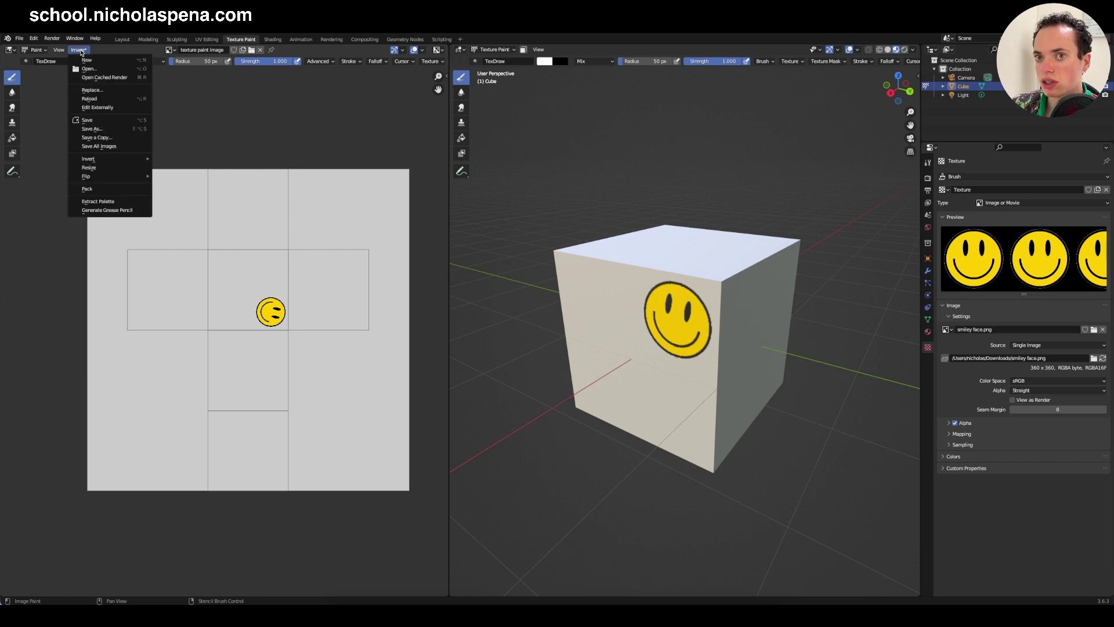
left_click(95, 130)
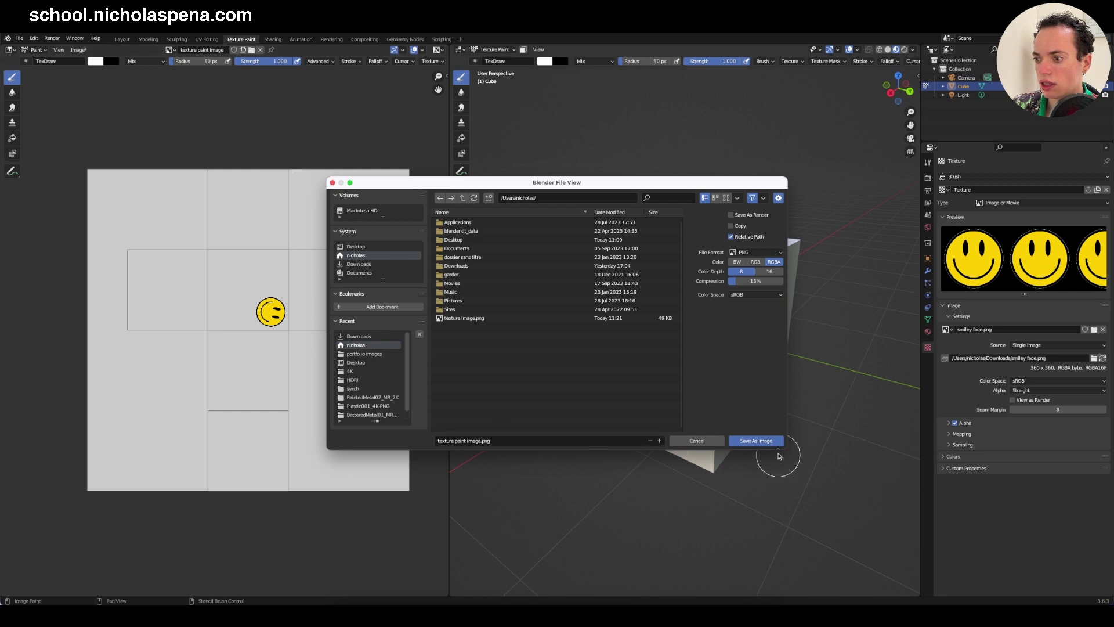
left_click(757, 441)
scroll(614, 343, "down", 3)
middle_click_drag(615, 344, 621, 340)
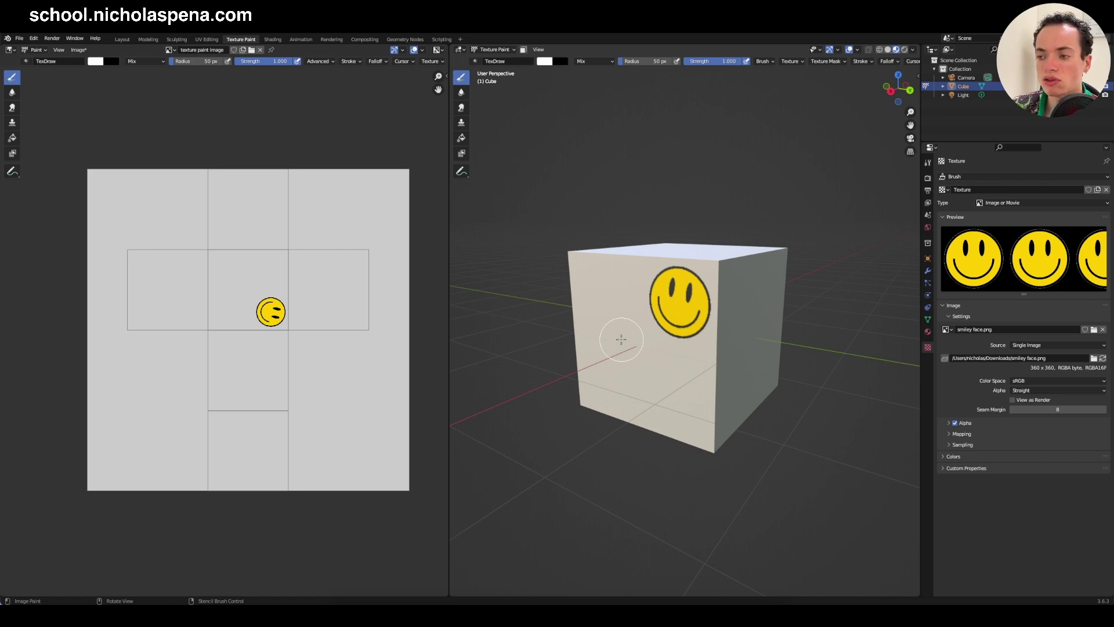
middle_click_drag(621, 339, 579, 311)
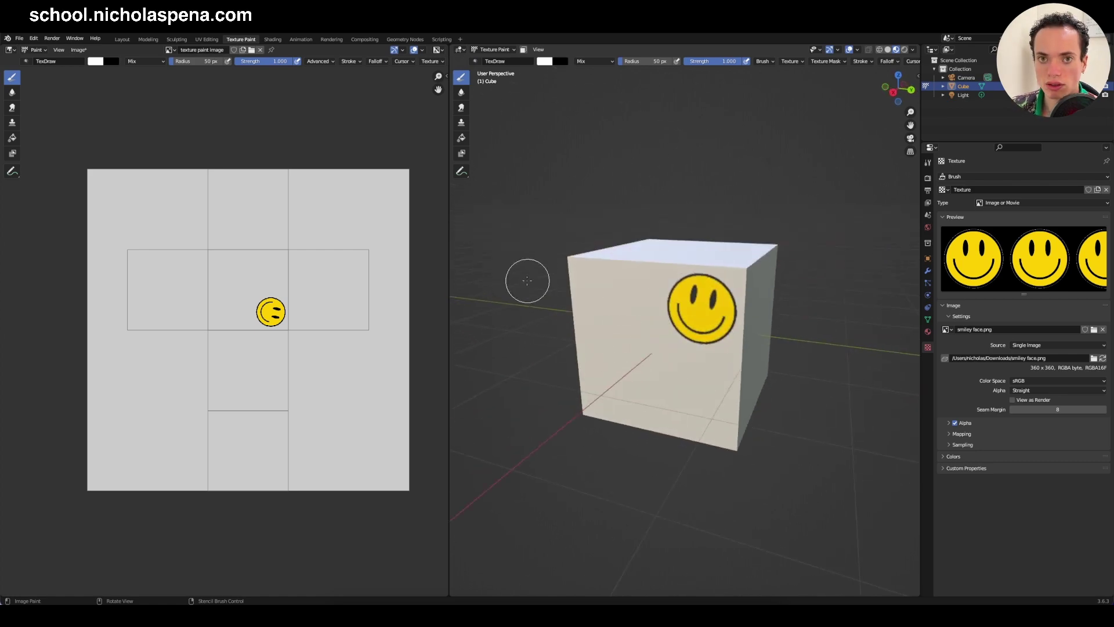